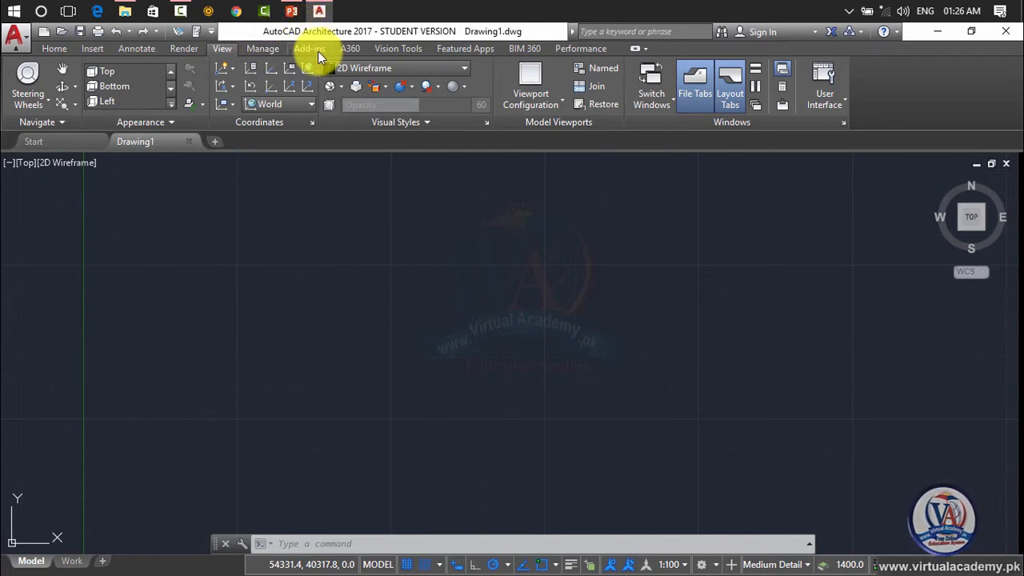
Step: Search the Windows apps with "re" for the Reset Settings to Default tool, and return to the drawing
click(486, 124)
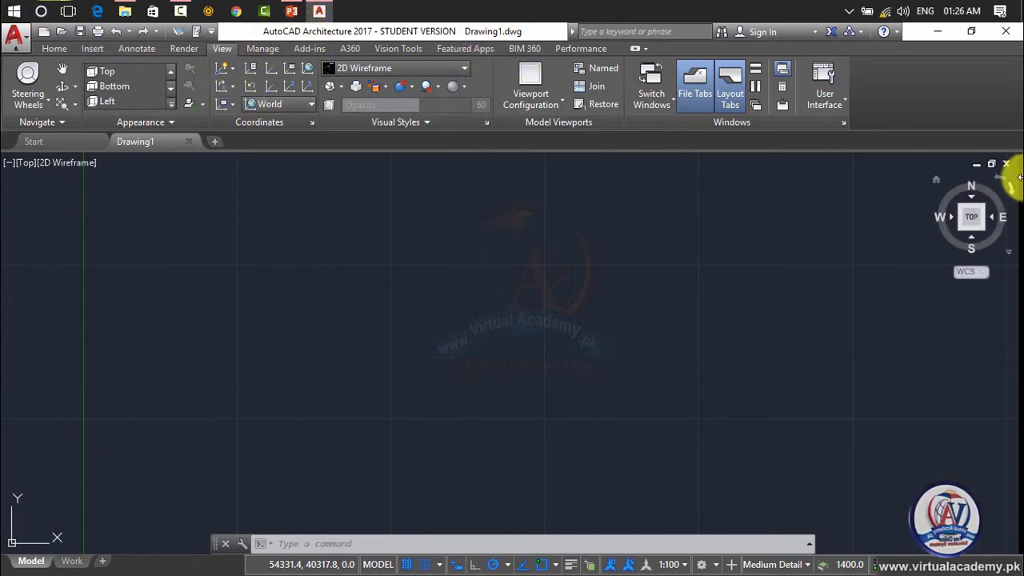
click(10, 14)
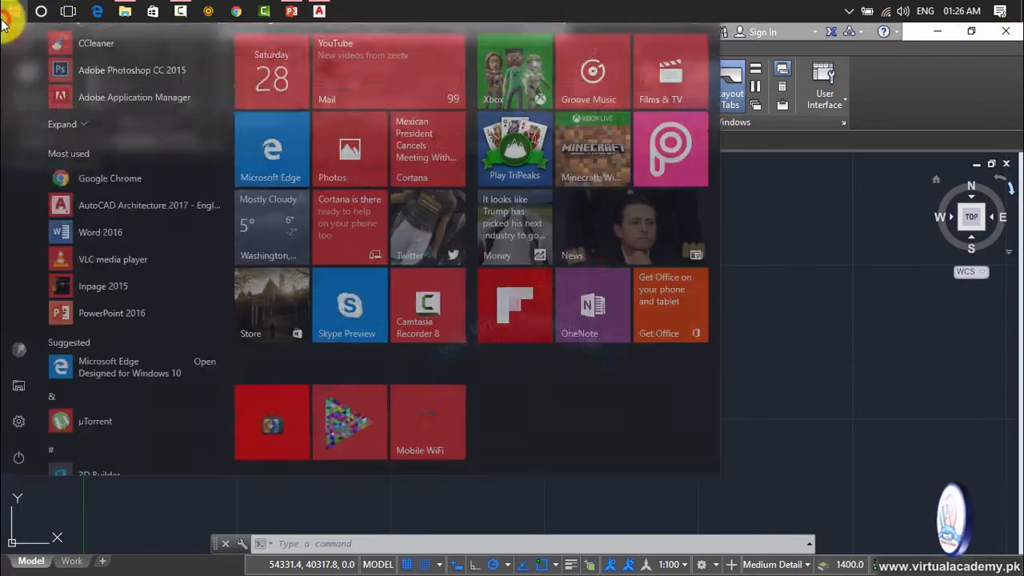
text(re)
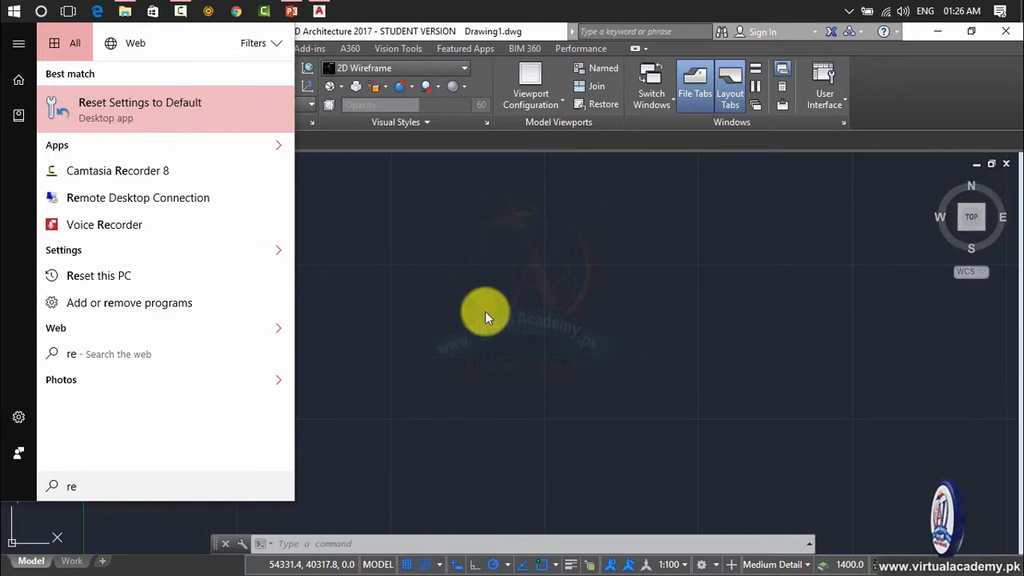
click(915, 35)
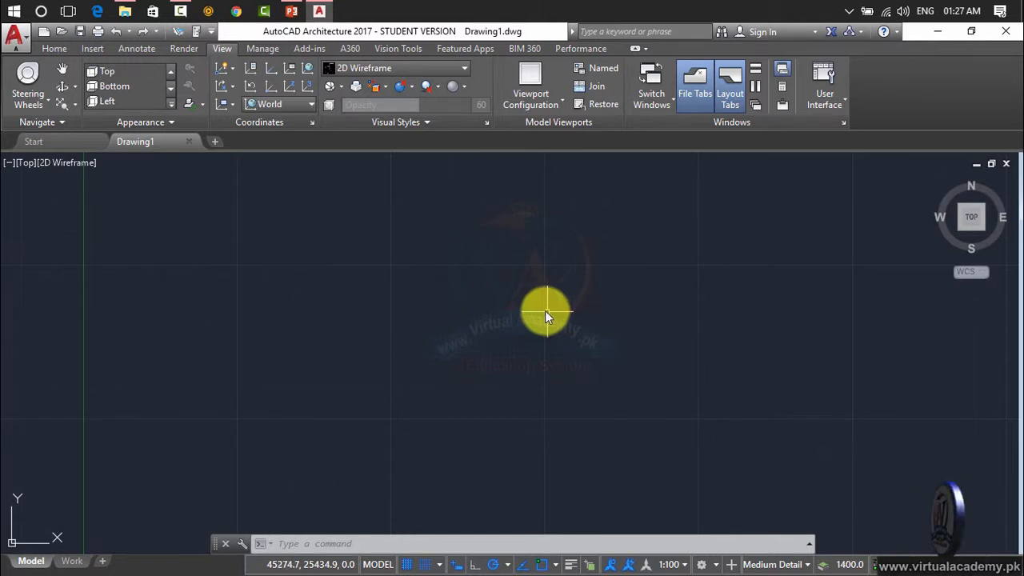
Step: Add the Workspace switcher to the Quick Access Toolbar and check its list of workspaces
click(212, 31)
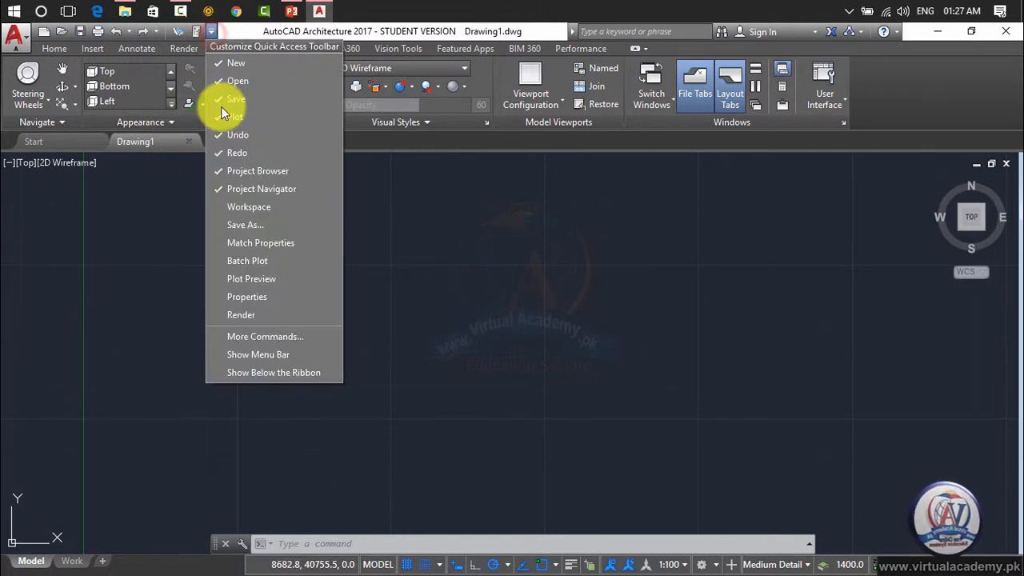
click(250, 208)
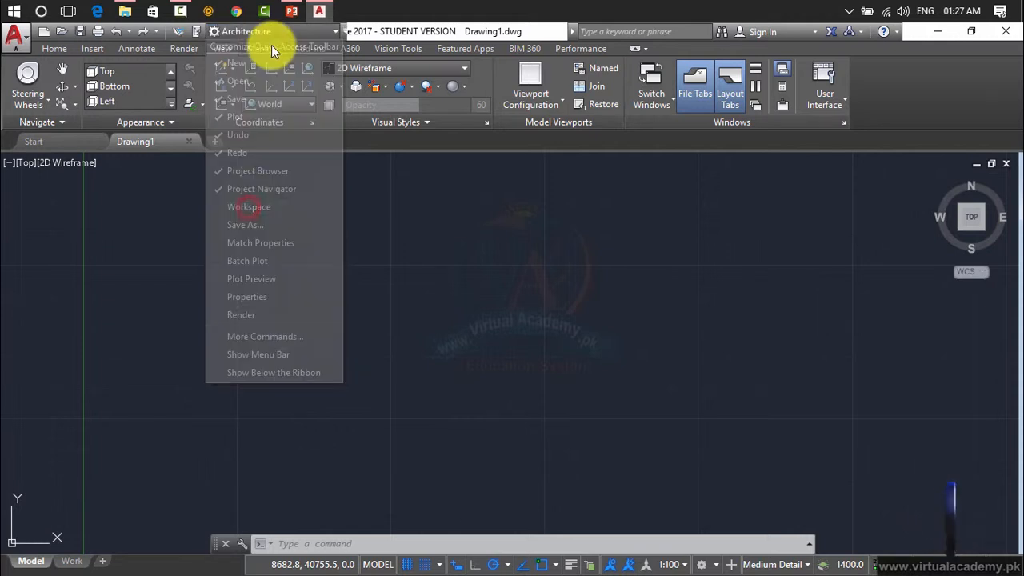
click(324, 31)
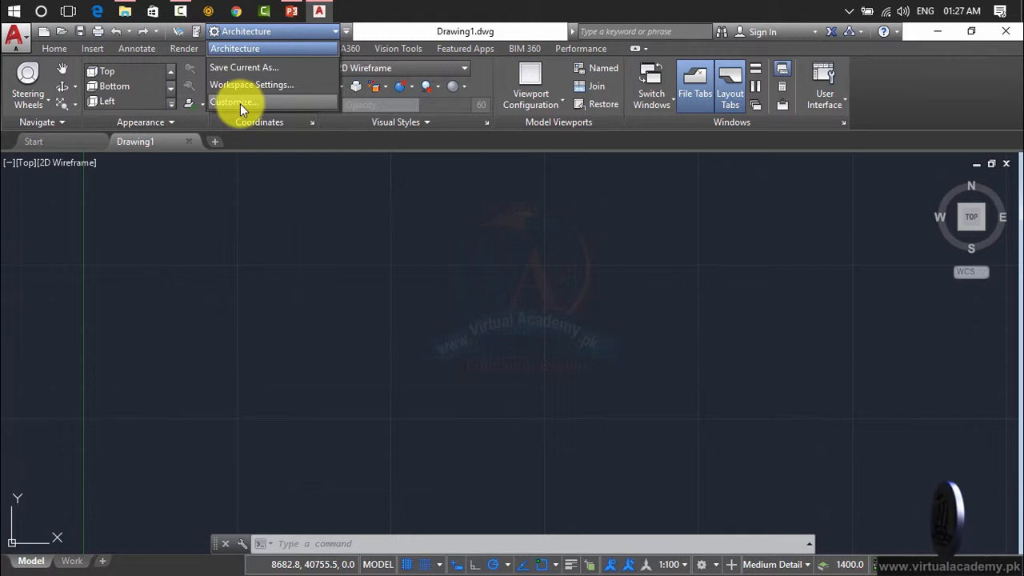
click(145, 56)
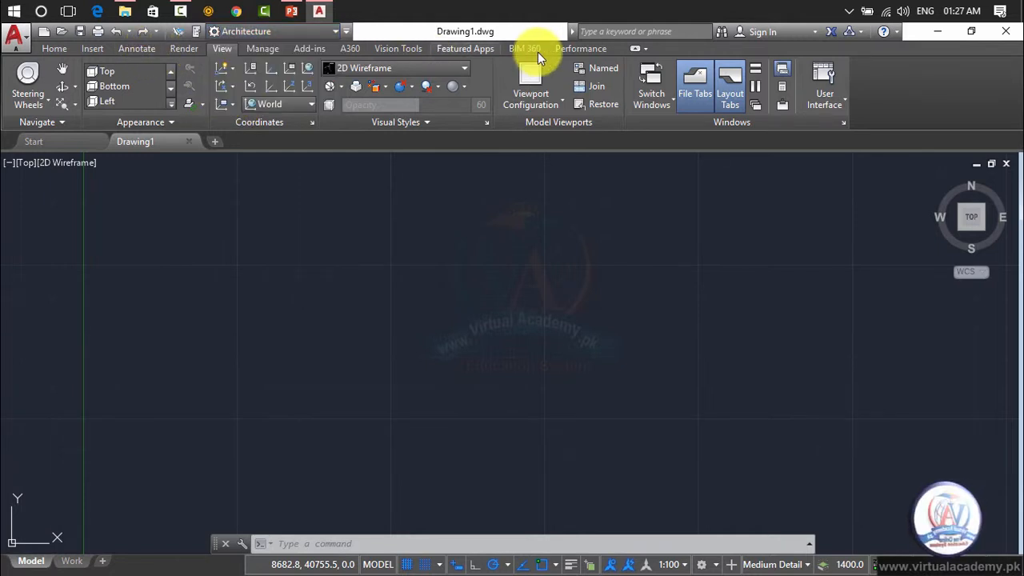
Step: Turn on the display of the Solids tab in the ribbon
right_click(734, 51)
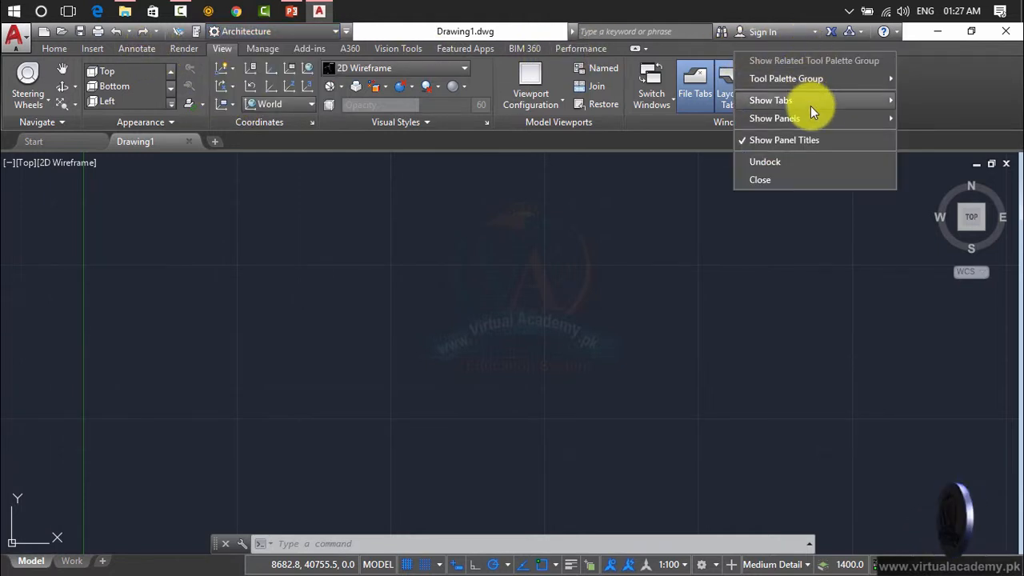
mouse_move(810, 106)
click(927, 173)
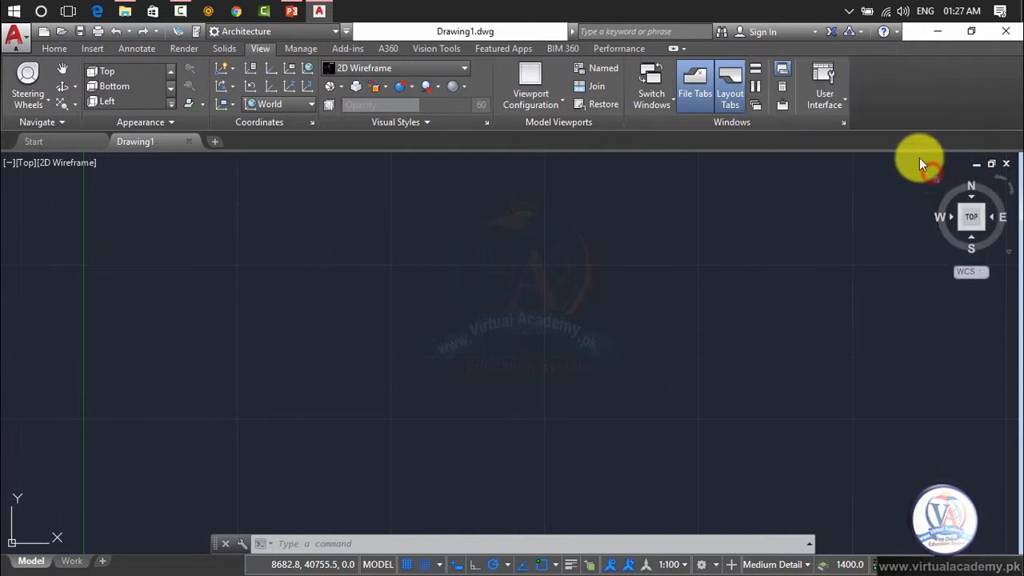
Step: Examine the Solids tools, including the Extrude variants, and review which ribbon tabs can be shown
click(223, 50)
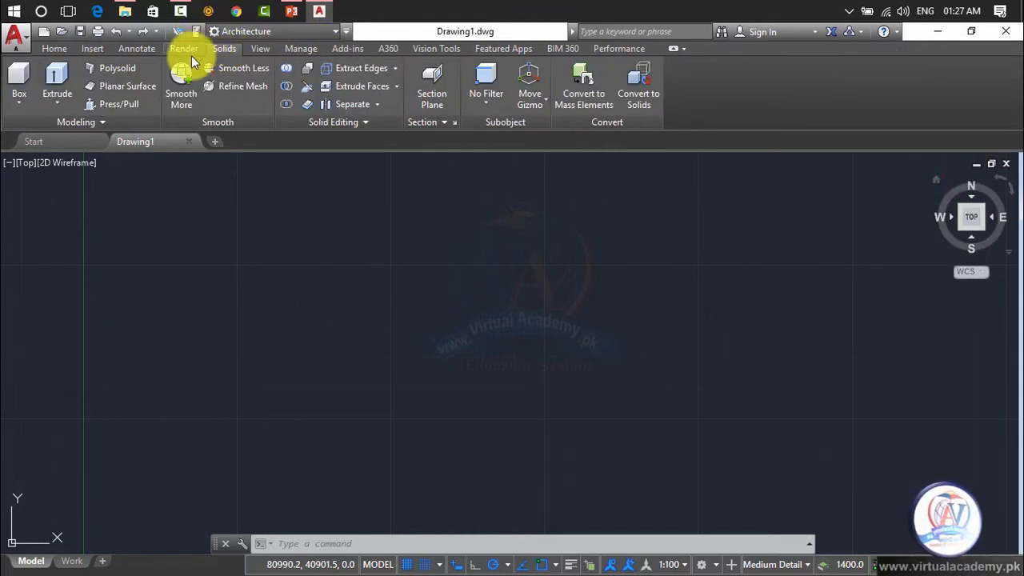
click(64, 101)
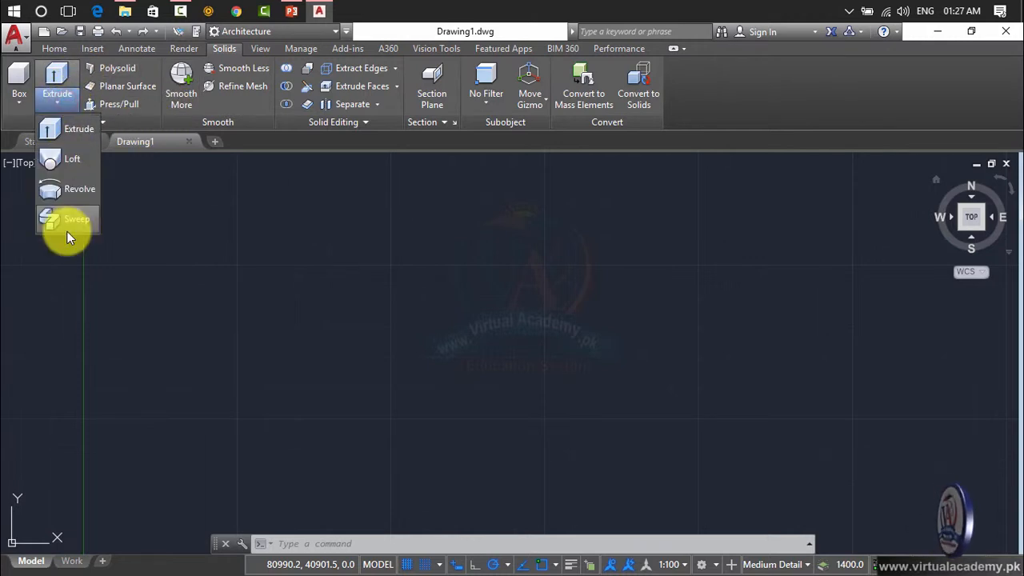
click(162, 112)
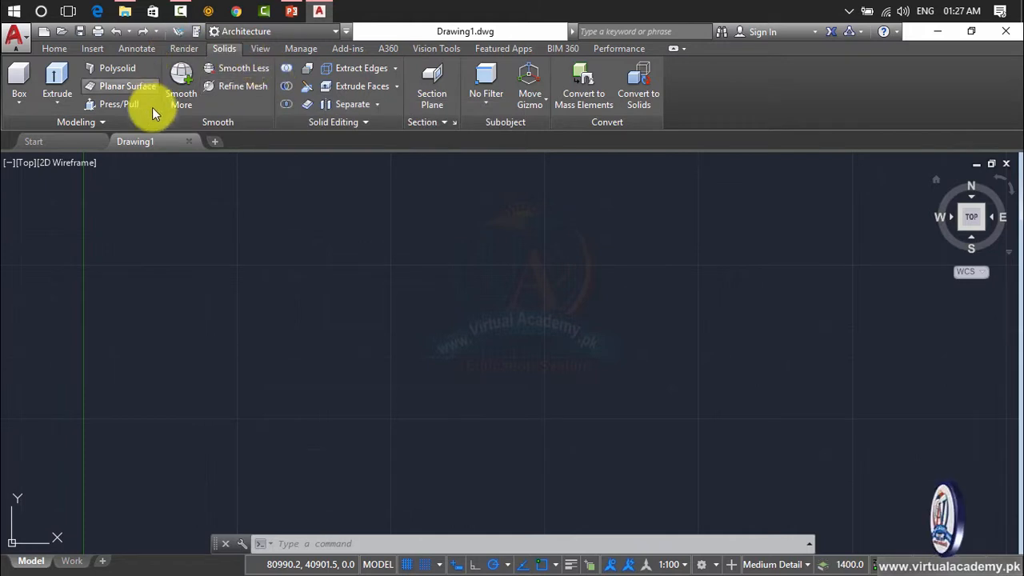
right_click(725, 54)
mouse_move(769, 101)
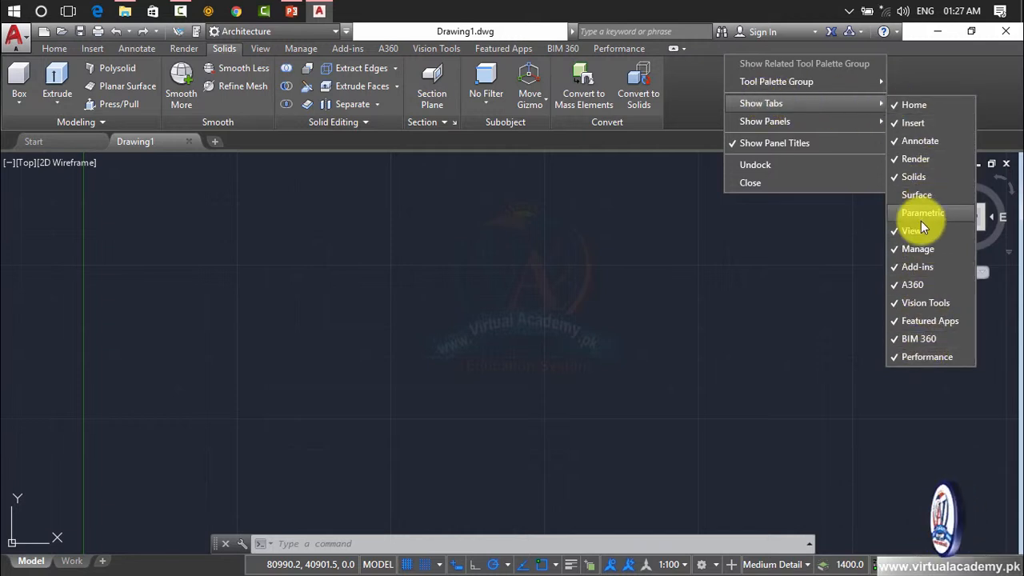
click(969, 81)
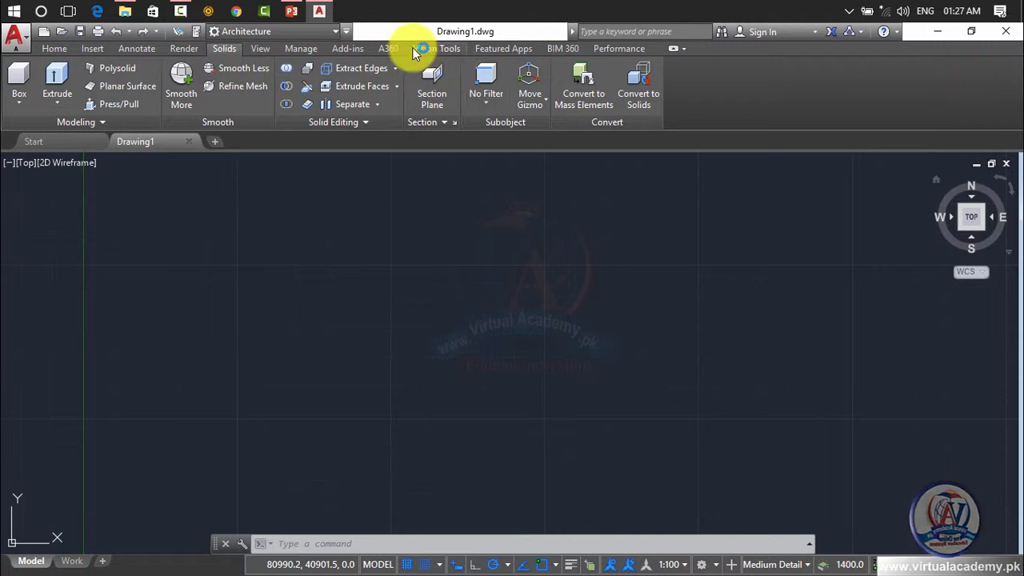
Step: Examine the available workspaces in the workspace switcher and the status bar's workspace options, plus the Quick Access Toolbar customization list
click(304, 34)
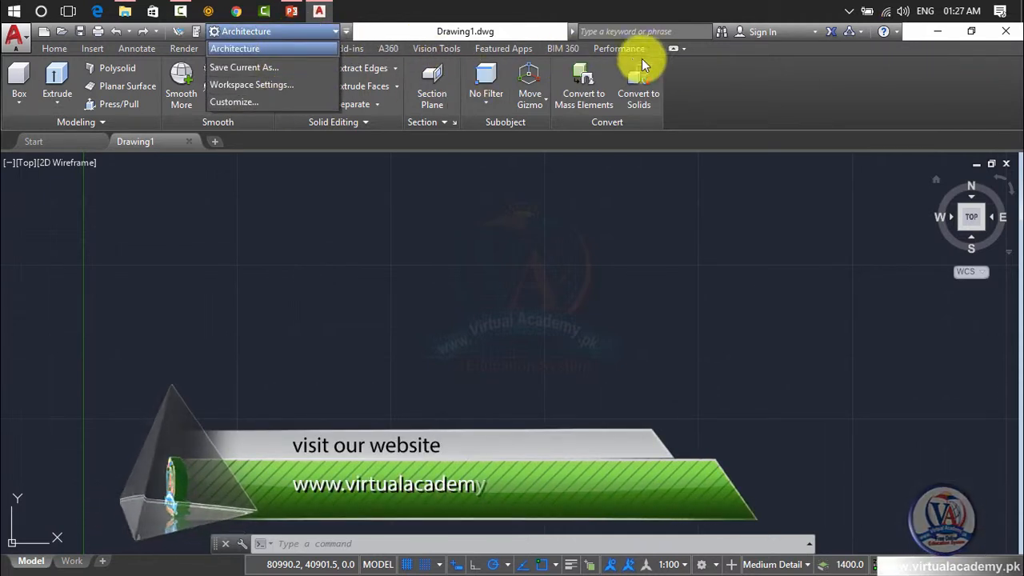
click(753, 54)
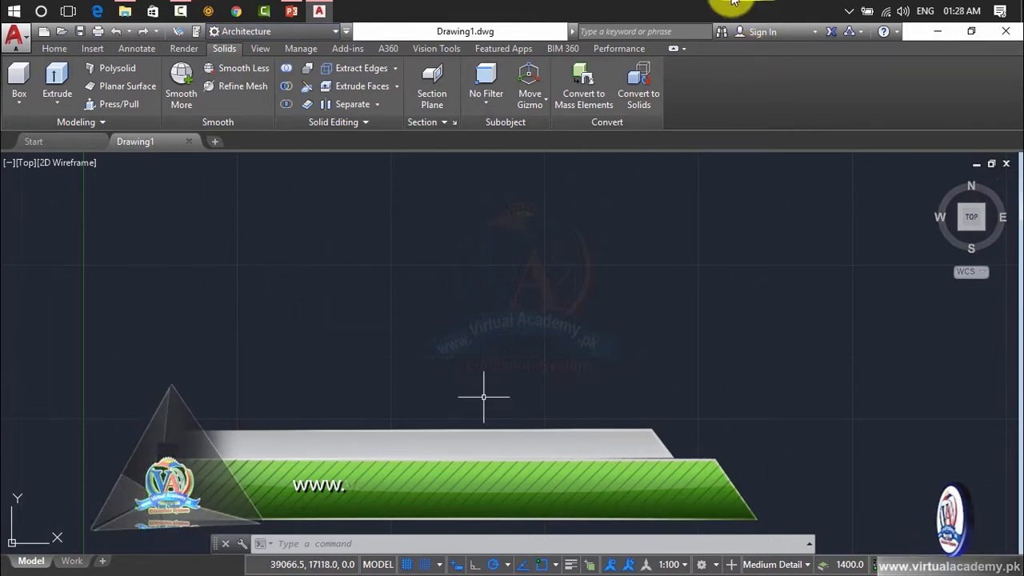
click(327, 31)
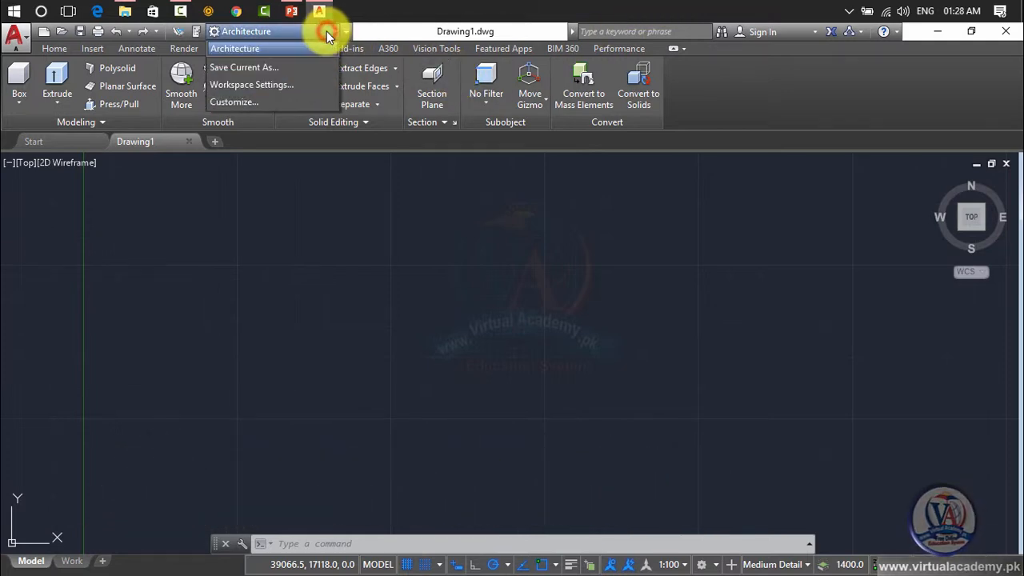
click(344, 30)
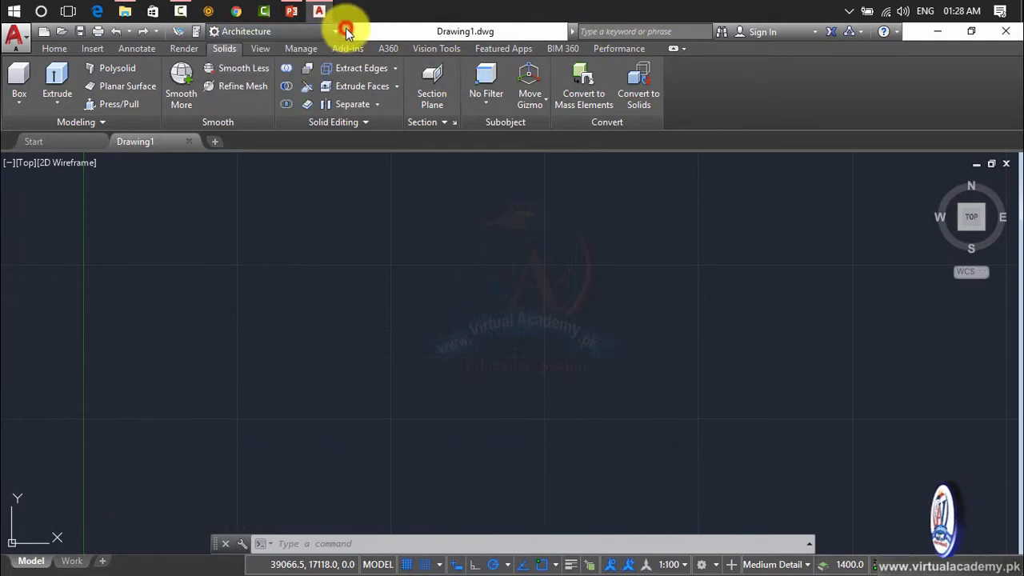
click(345, 30)
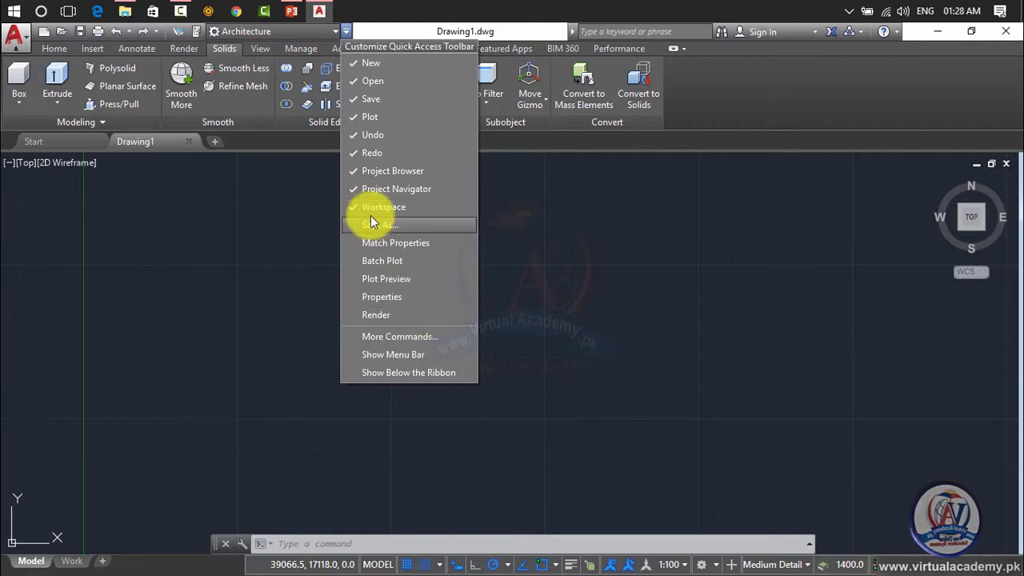
click(277, 32)
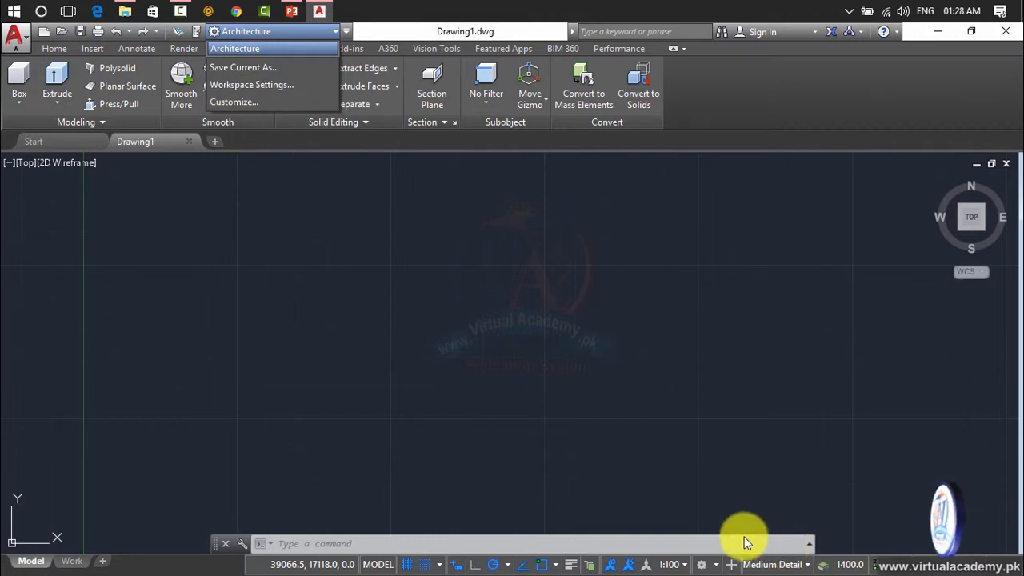
click(712, 564)
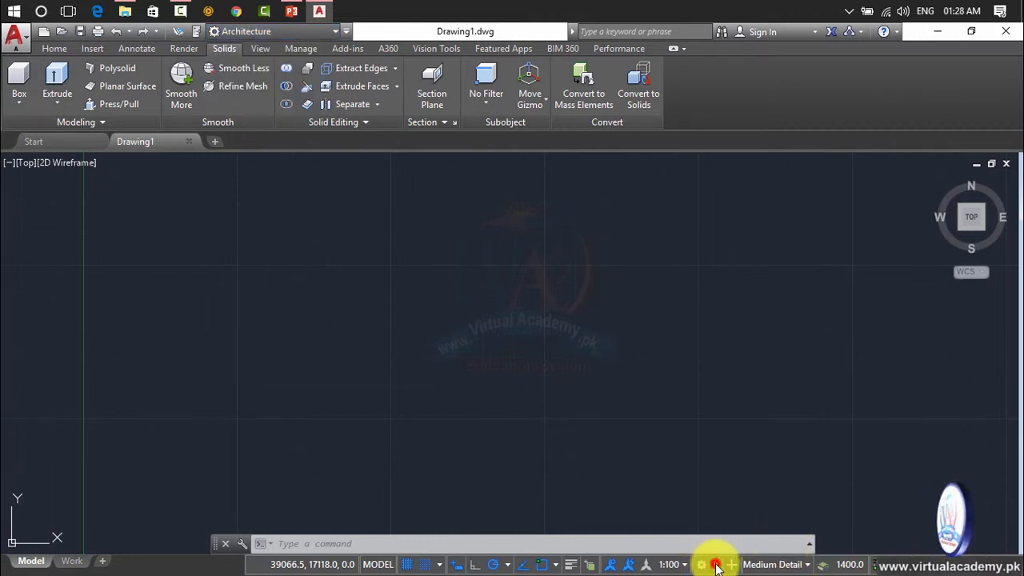
click(716, 565)
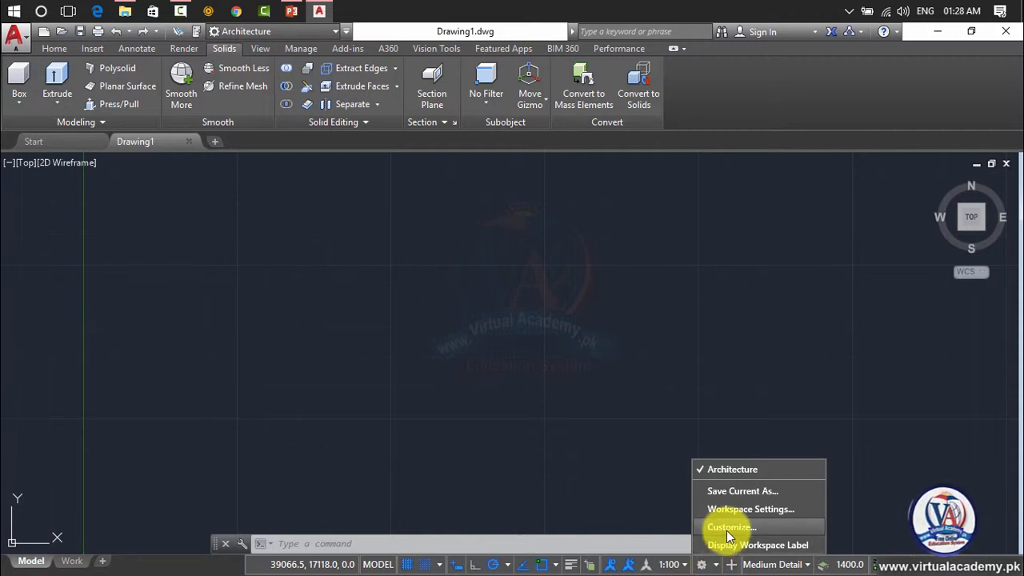
click(315, 36)
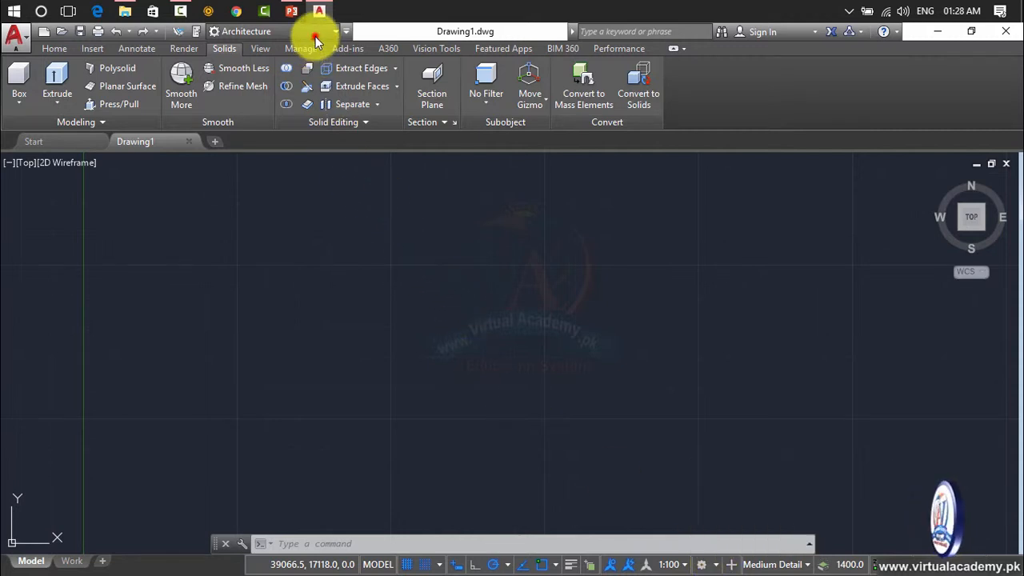
Step: Open the Customize User Interface dialog from the workspace options and show its Transfer settings
click(315, 33)
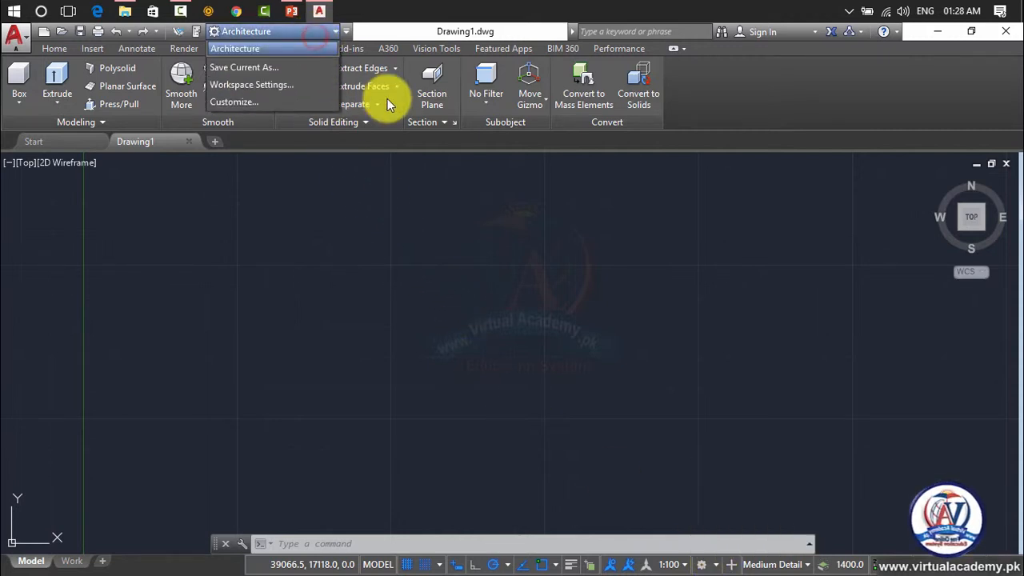
click(271, 104)
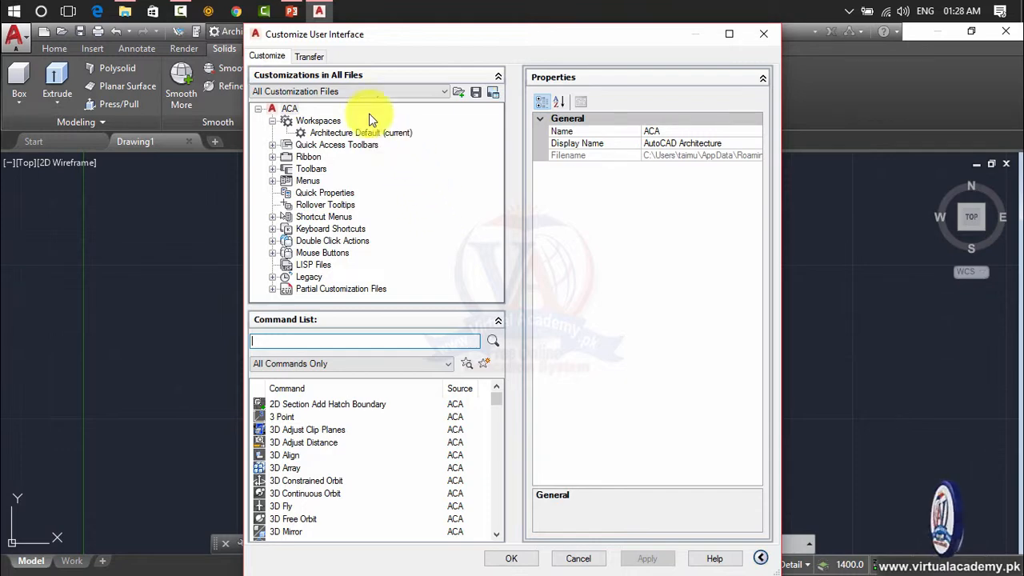
click(309, 57)
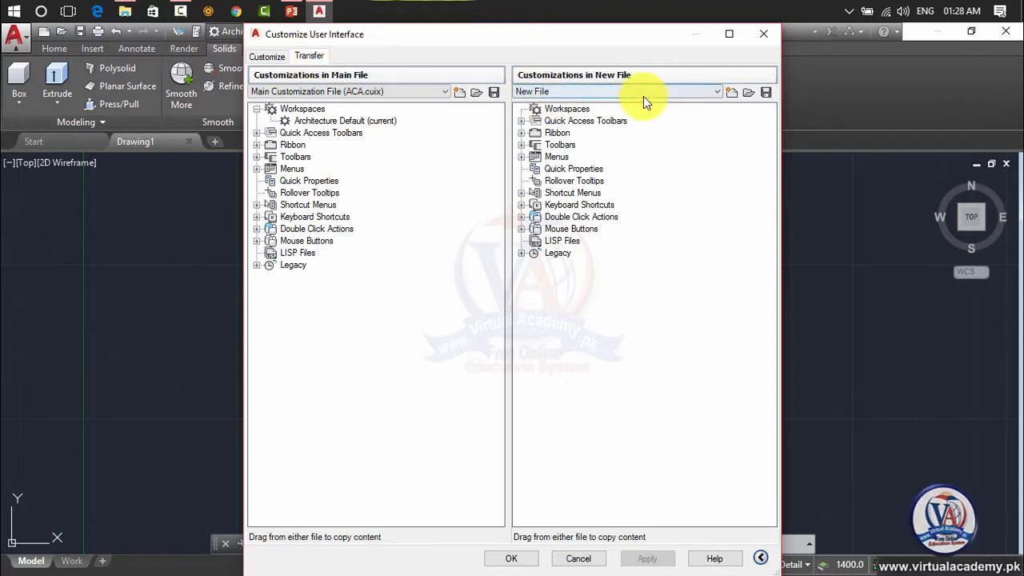
Step: Start opening a customization file for the new-file side and browse to the AppData\Roaming folder of the user profile on drive C
click(749, 91)
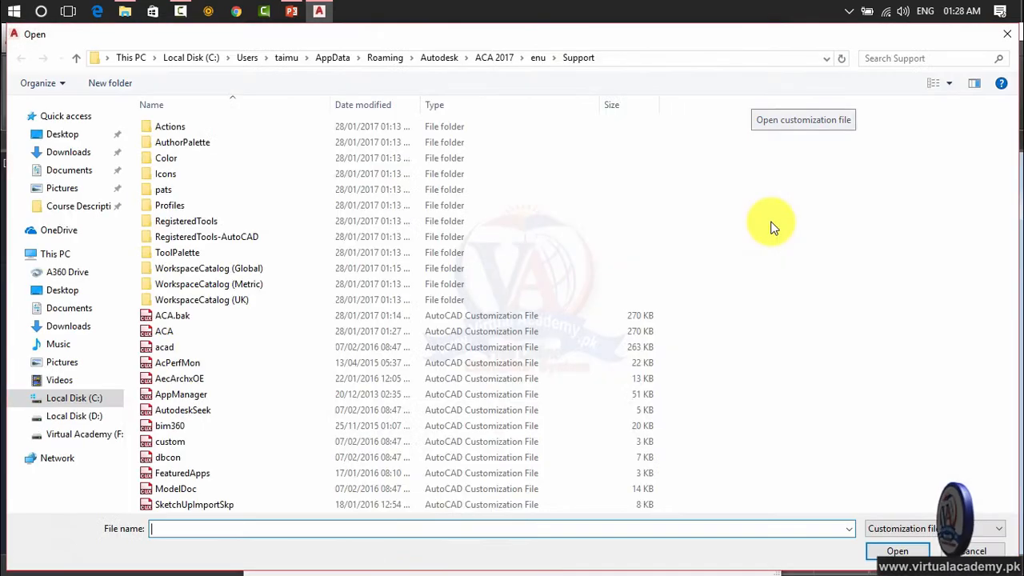
click(72, 402)
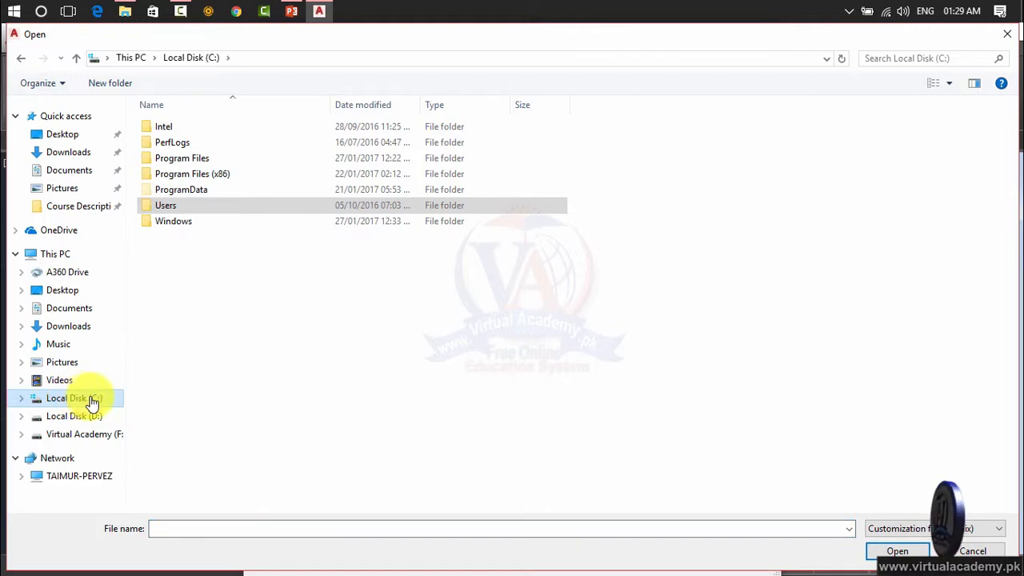
double_click(160, 208)
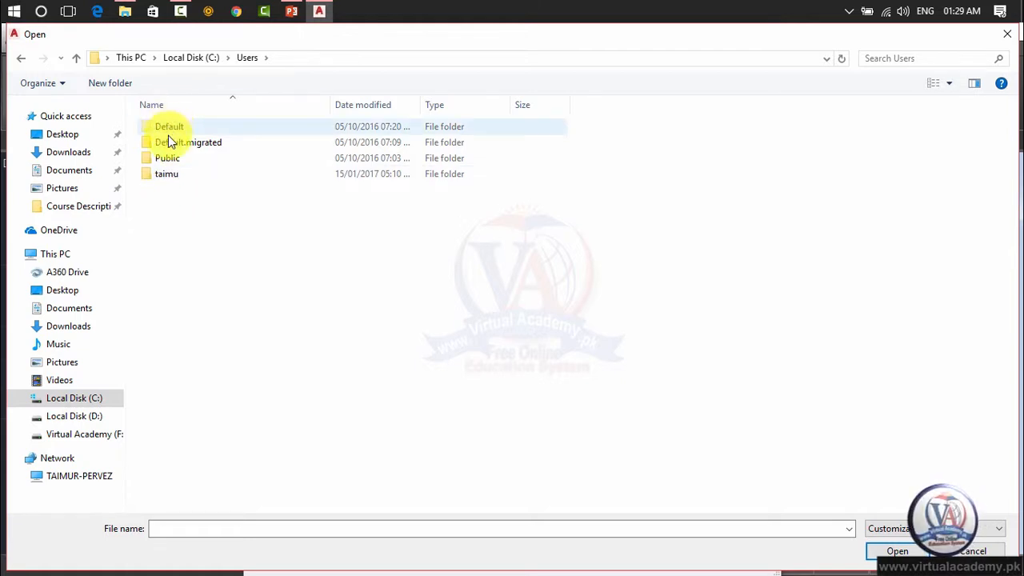
click(164, 175)
double_click(163, 175)
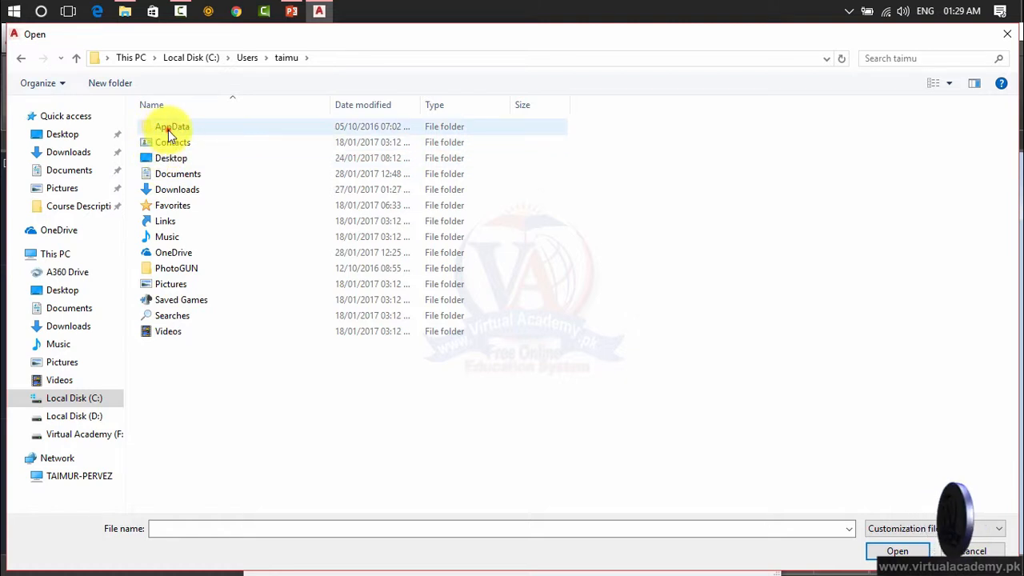
double_click(169, 130)
double_click(169, 156)
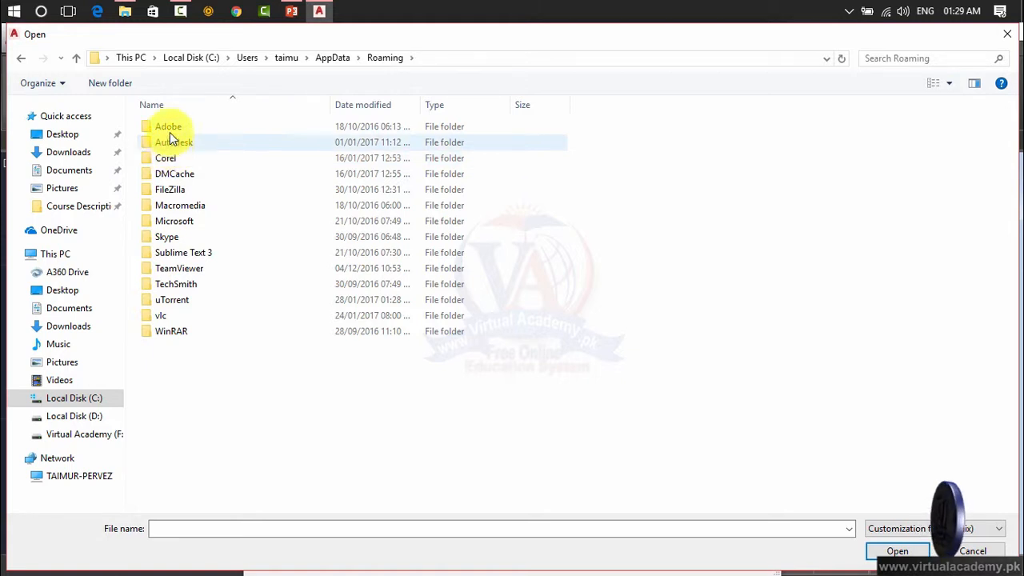
Step: Load the acad customization file from Autodesk\ACA 2017\enu\Support as the transfer source
double_click(172, 144)
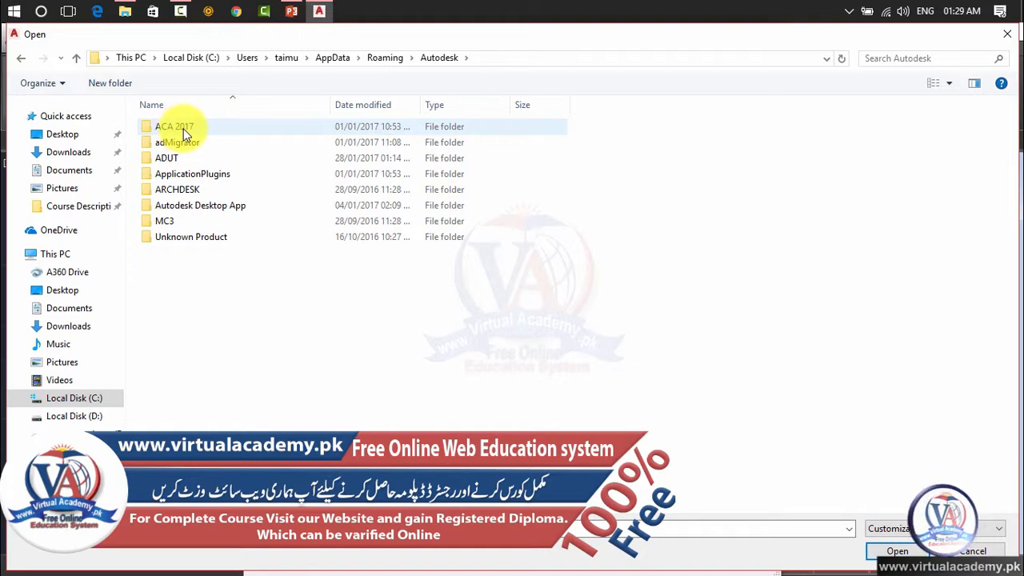
double_click(174, 128)
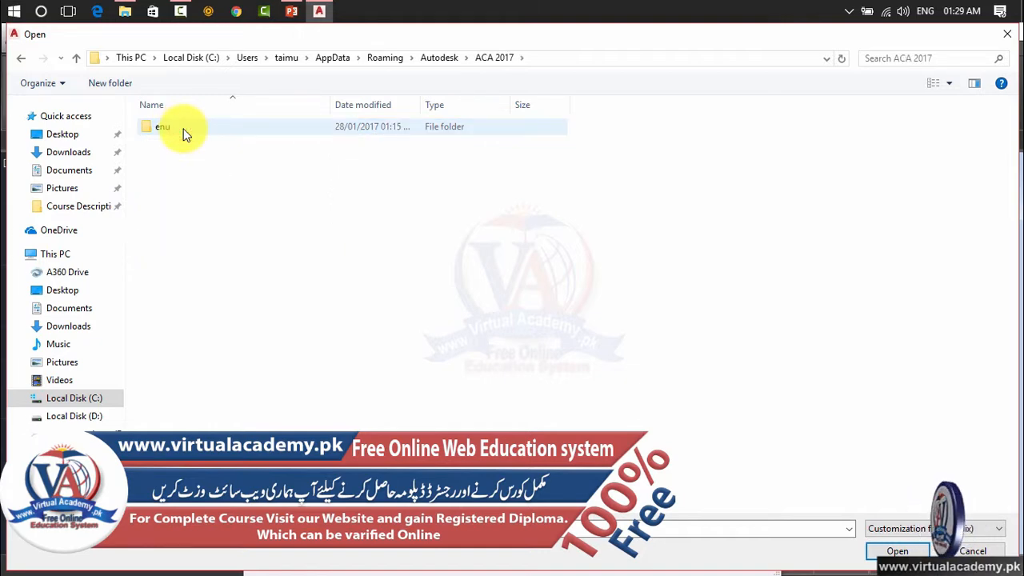
double_click(164, 127)
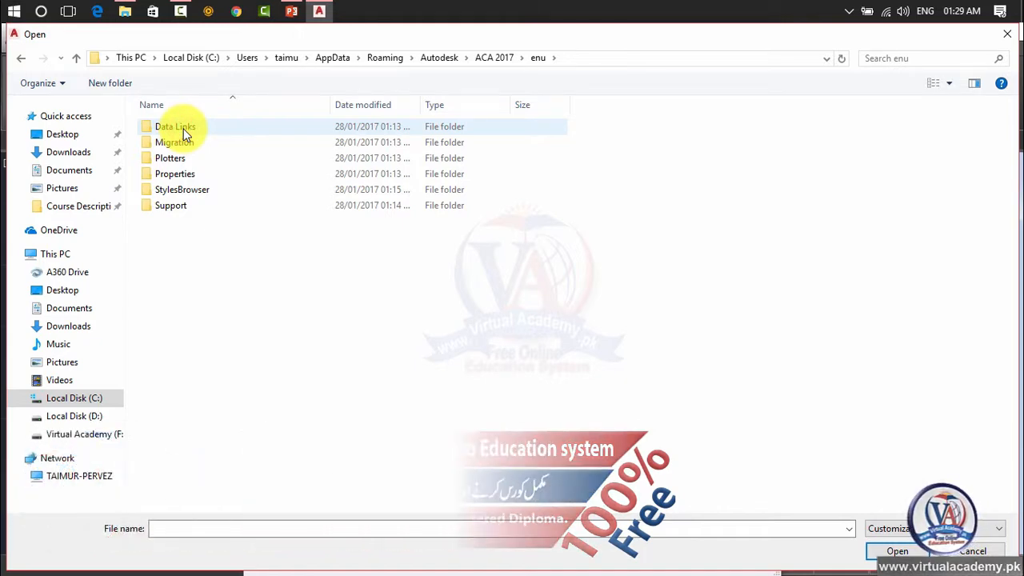
double_click(172, 205)
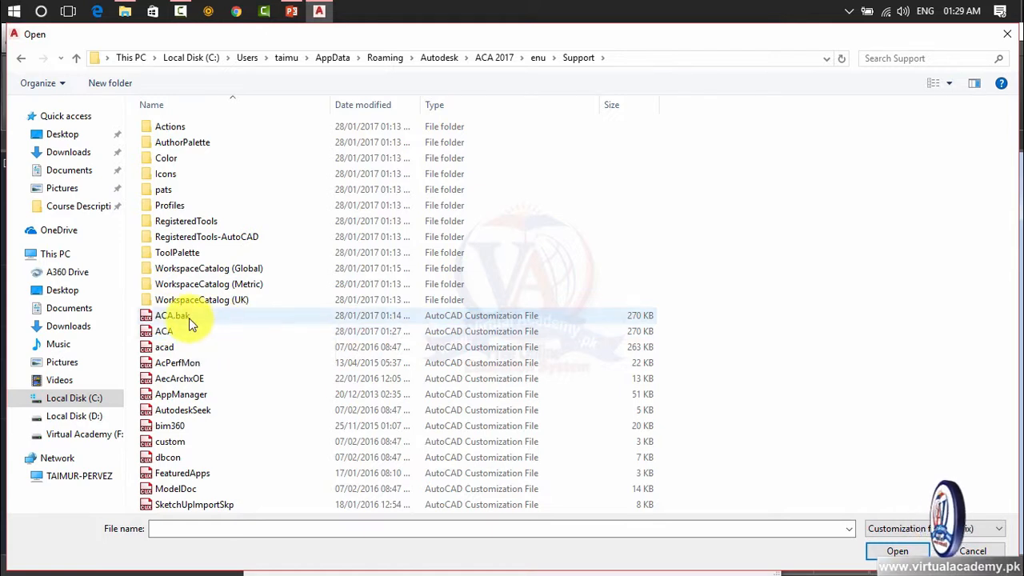
click(171, 349)
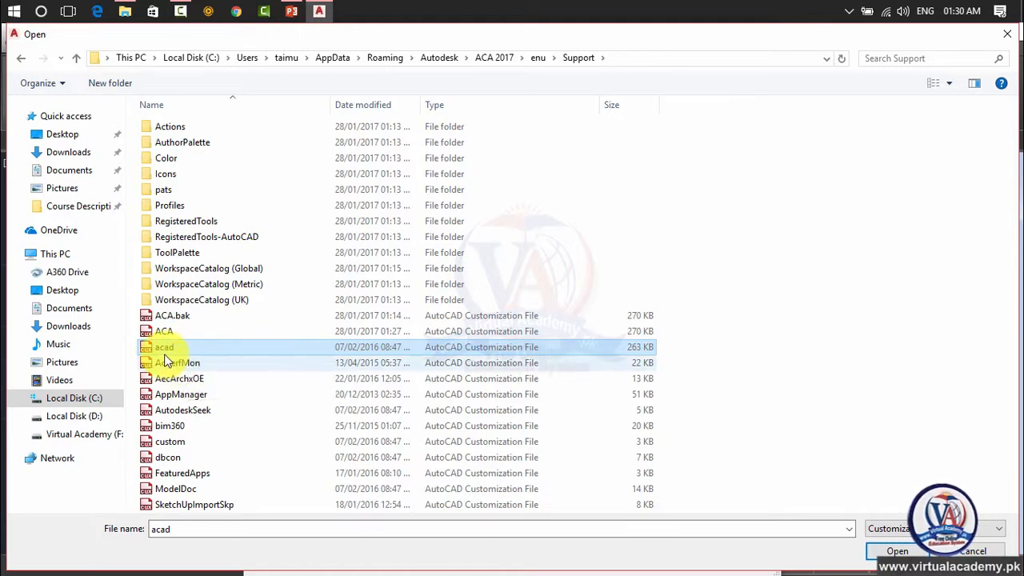
click(896, 550)
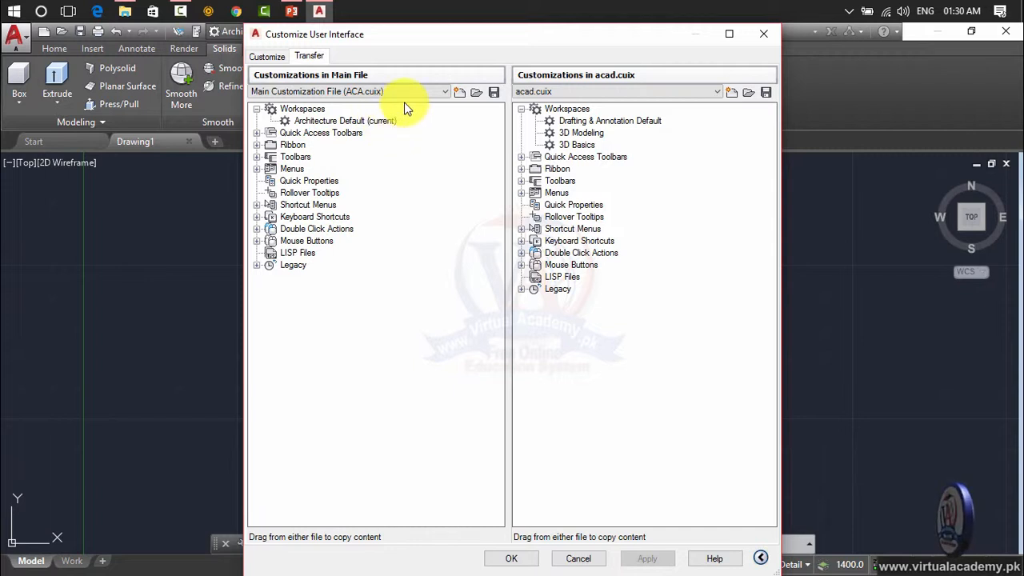
Step: Copy the Drafting & Annotation Default, 3D Modeling and 3D Basics workspaces from acad.cuix into the main customization file's Workspaces
click(572, 121)
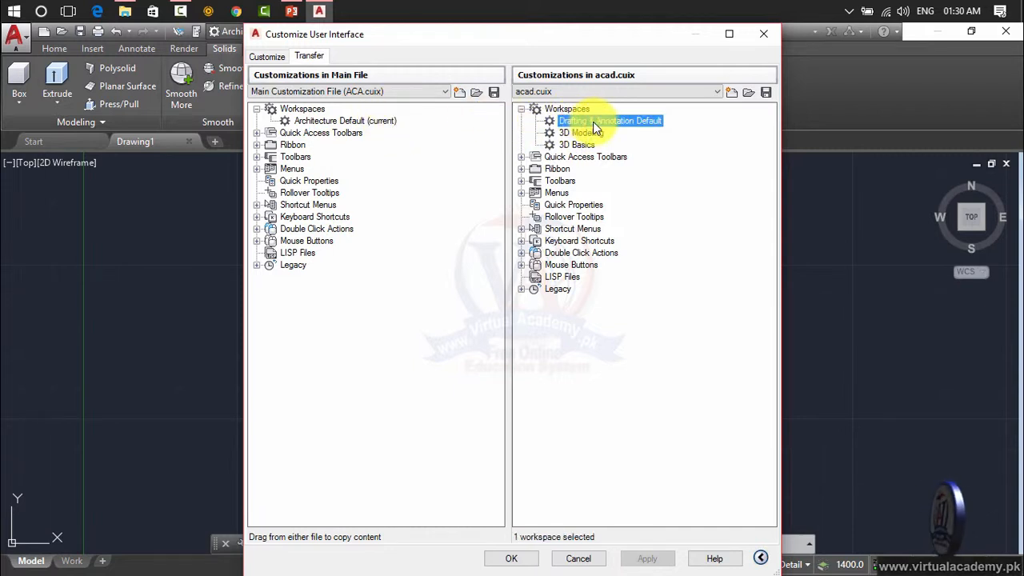
mouse_move(595, 122)
mouse_down()
mouse_move(347, 131)
mouse_move(276, 109)
mouse_move(292, 115)
mouse_move(298, 132)
mouse_up()
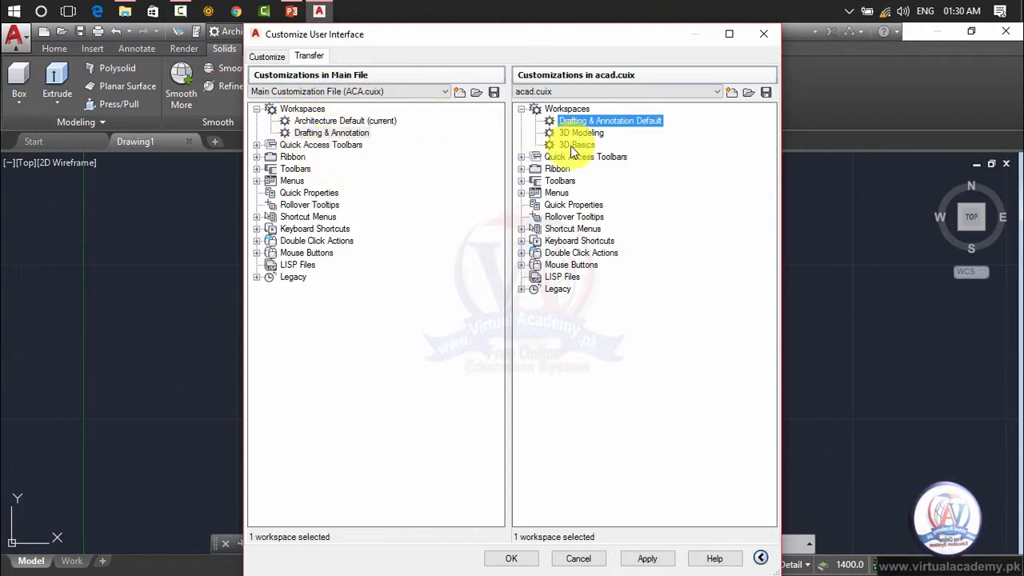
drag(582, 136, 349, 136)
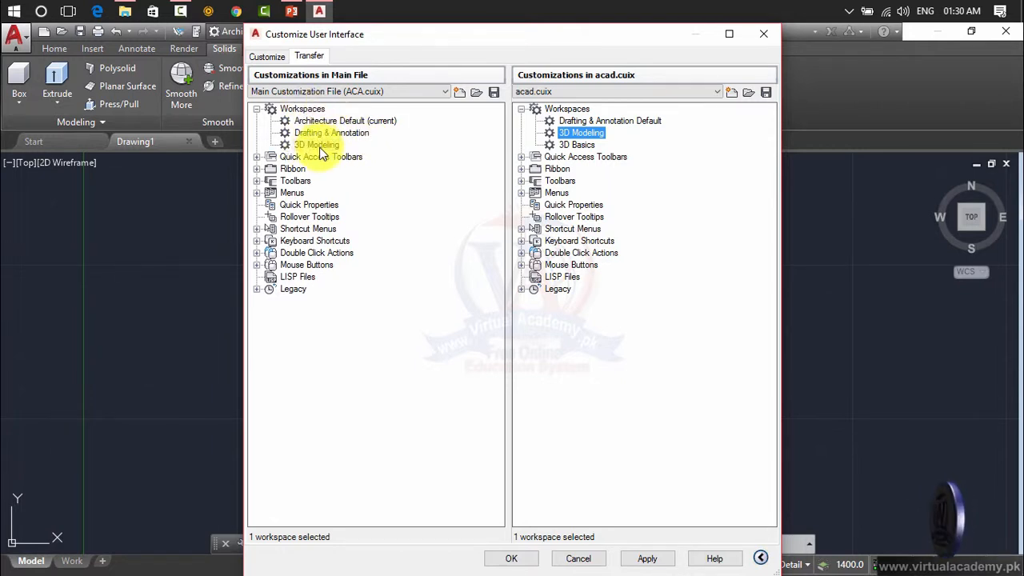
click(578, 145)
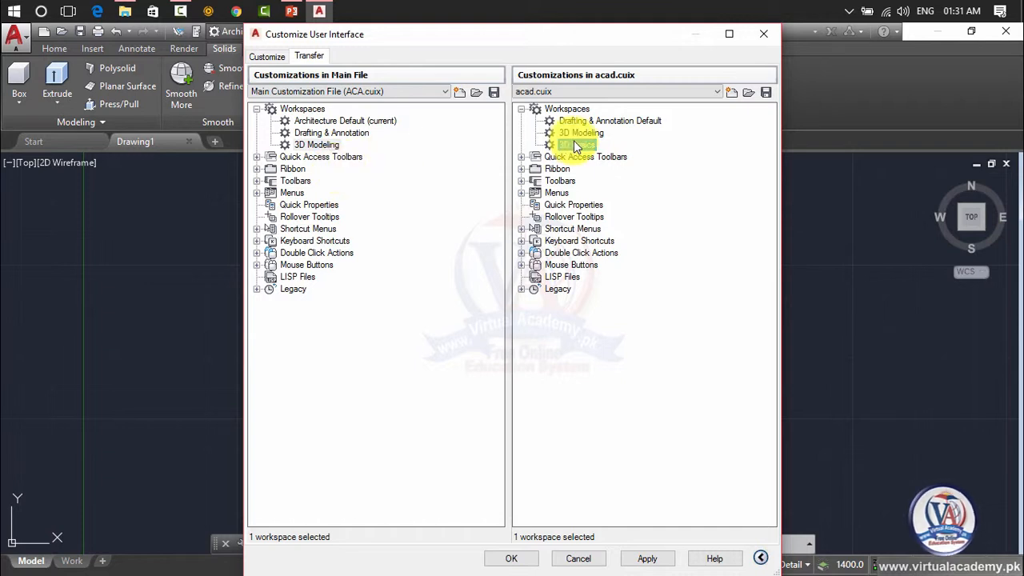
drag(563, 144, 312, 150)
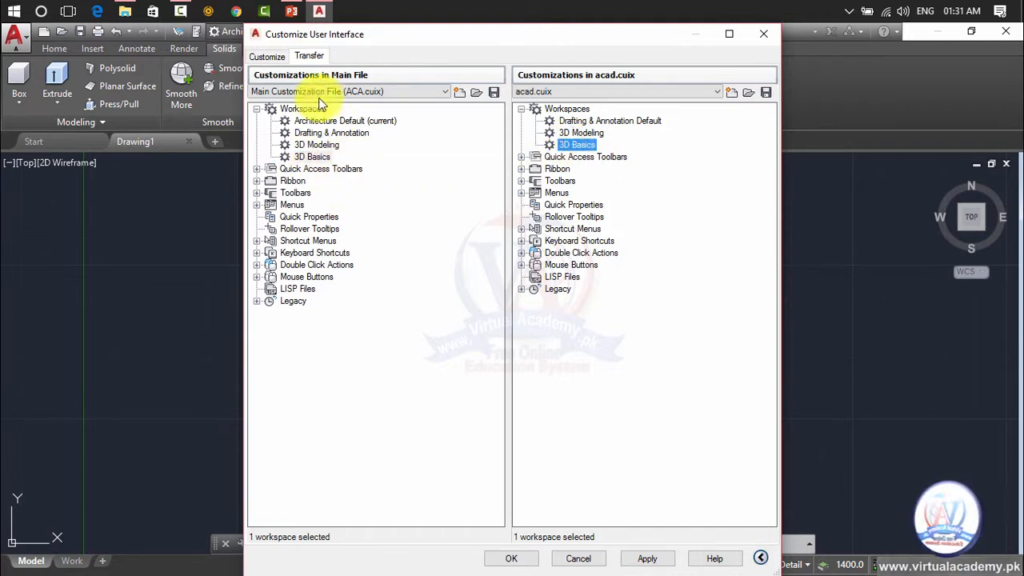
Step: Delete the 3D Basics workspace from the main customization file
right_click(315, 158)
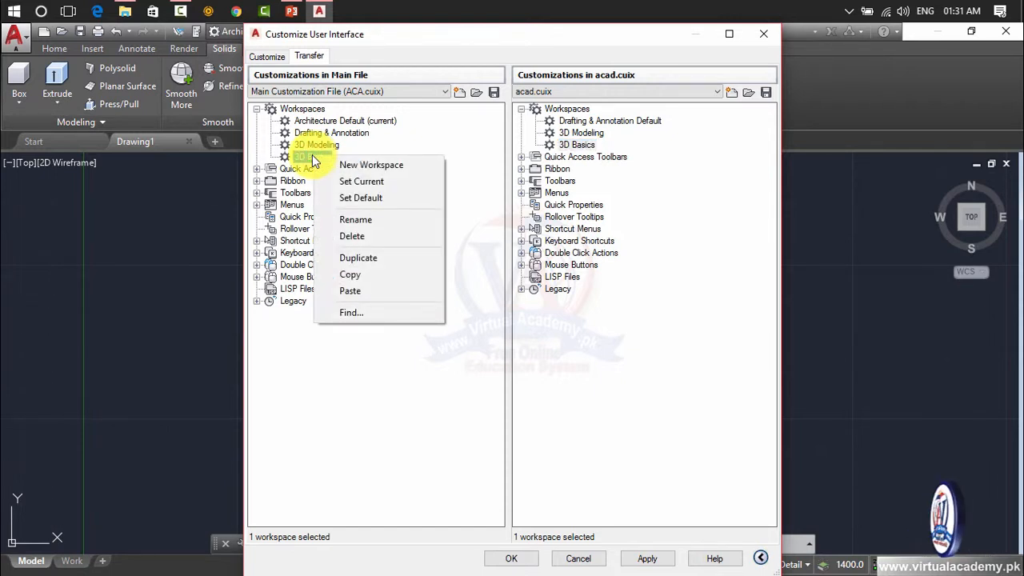
click(352, 236)
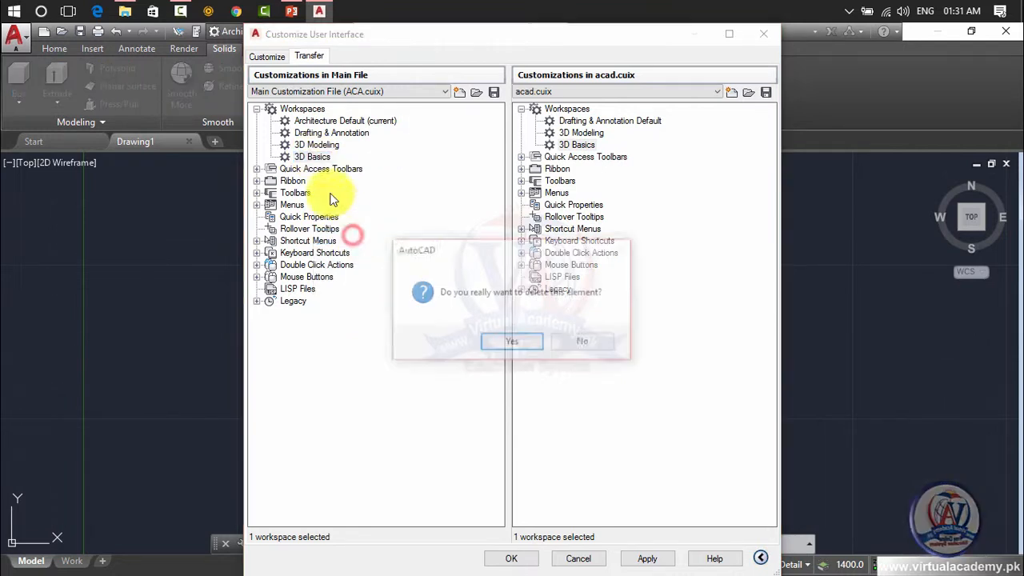
click(532, 338)
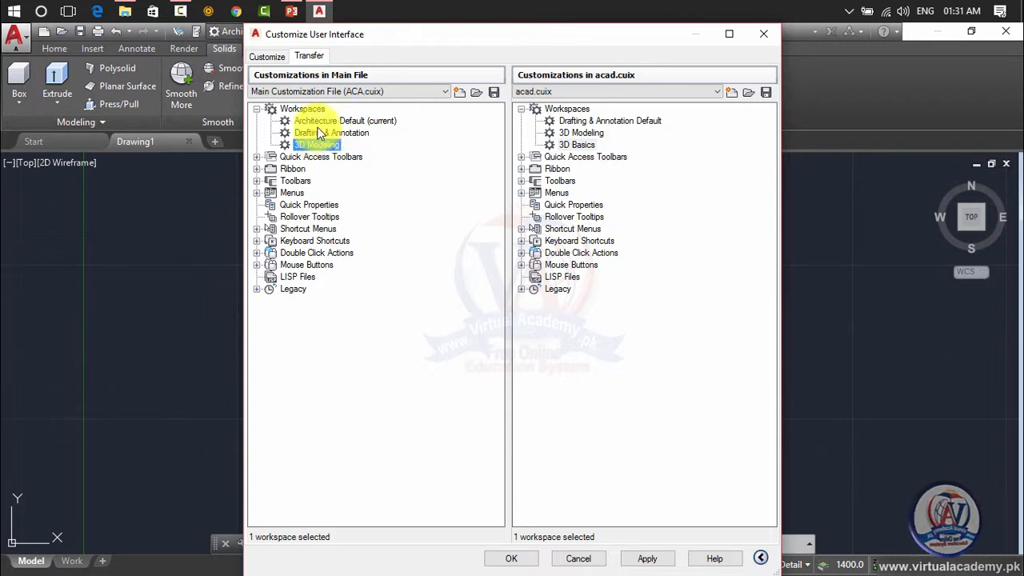
Step: Apply the workspace changes, check the workspace list in the Customize settings, and accept the Customize User Interface dialog
click(644, 560)
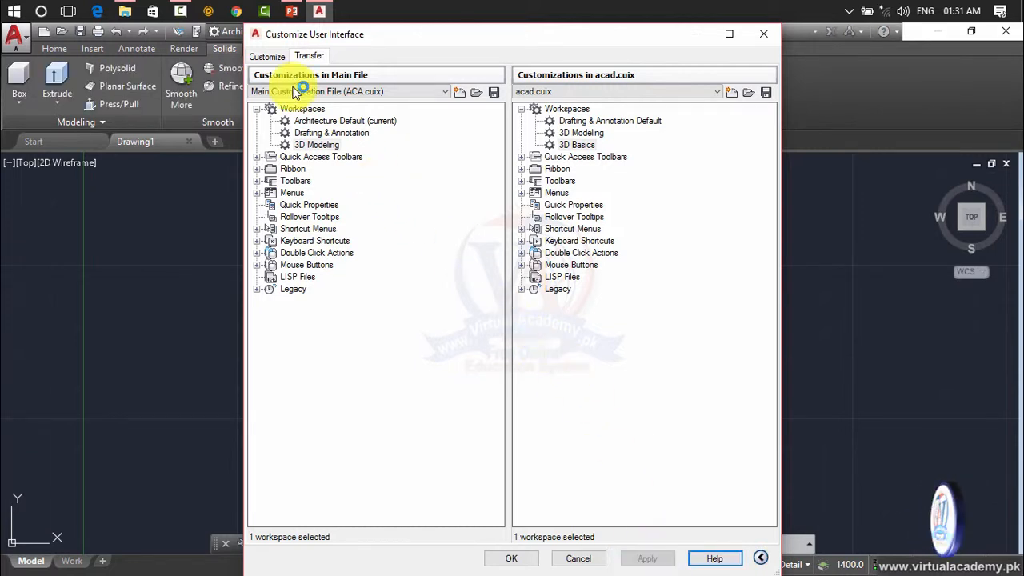
click(268, 54)
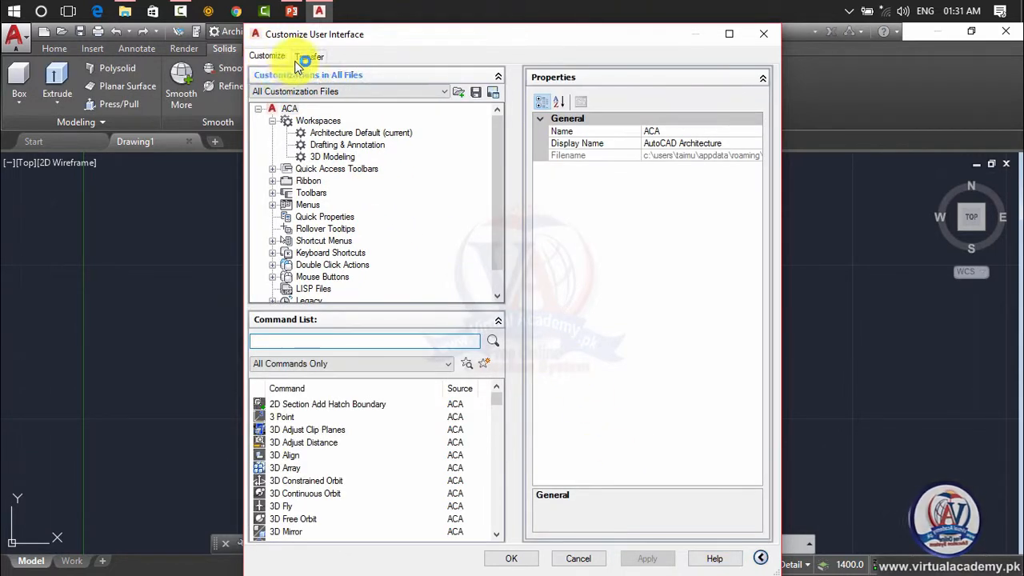
click(497, 561)
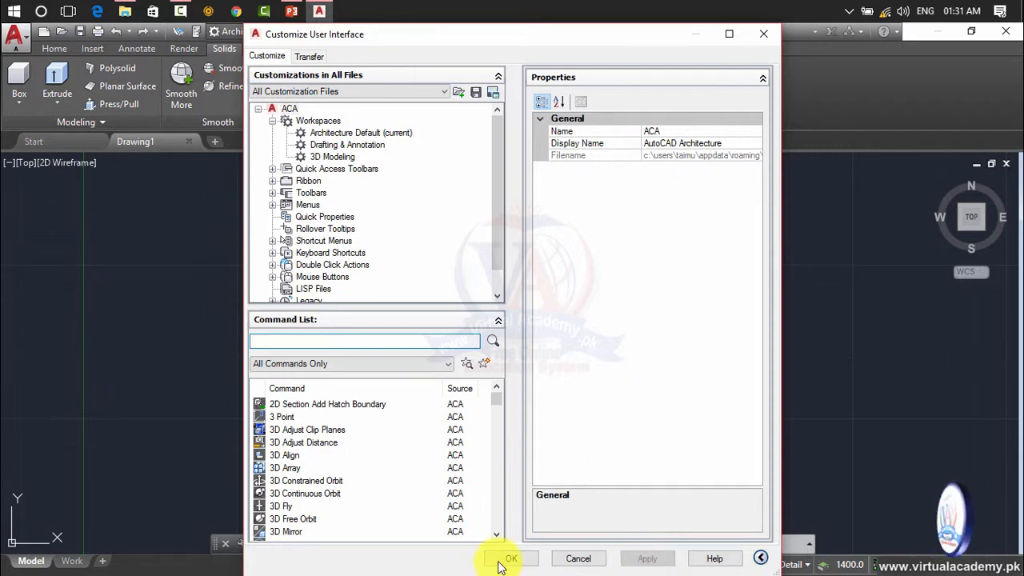
click(498, 559)
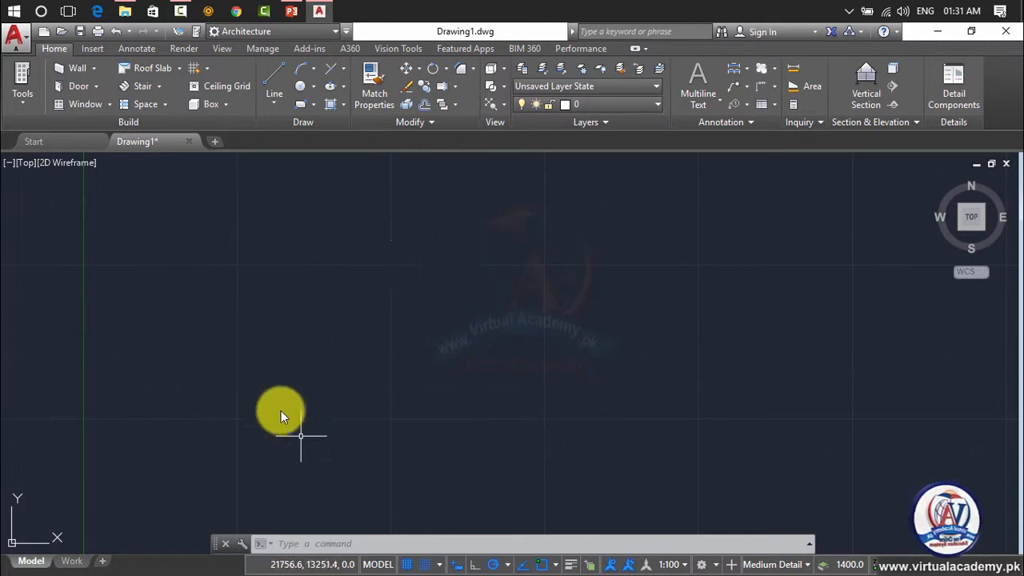
Step: Switch to the 3D Modeling workspace and review its Home, Solid, Surface and Mesh tools
click(330, 36)
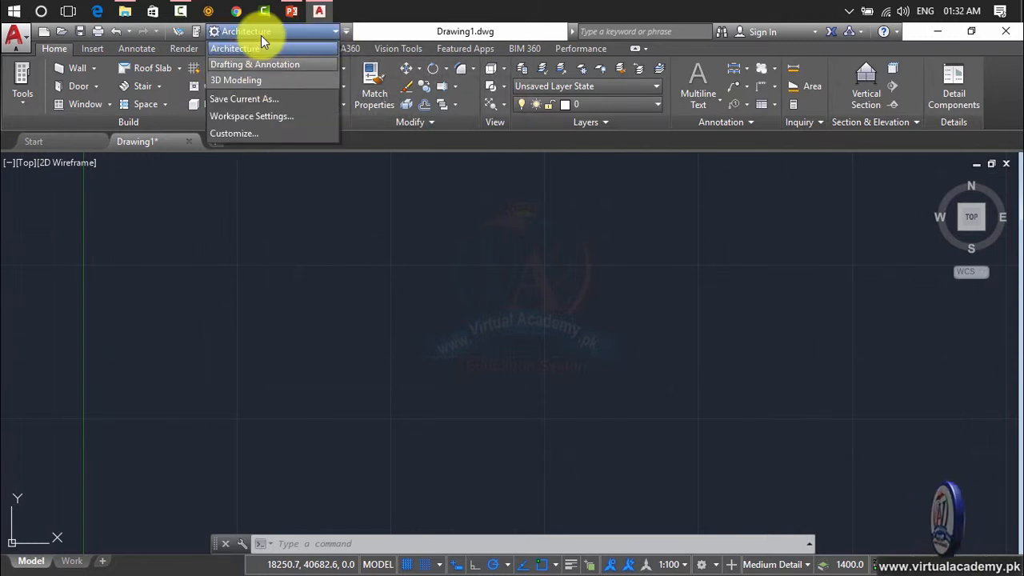
click(253, 83)
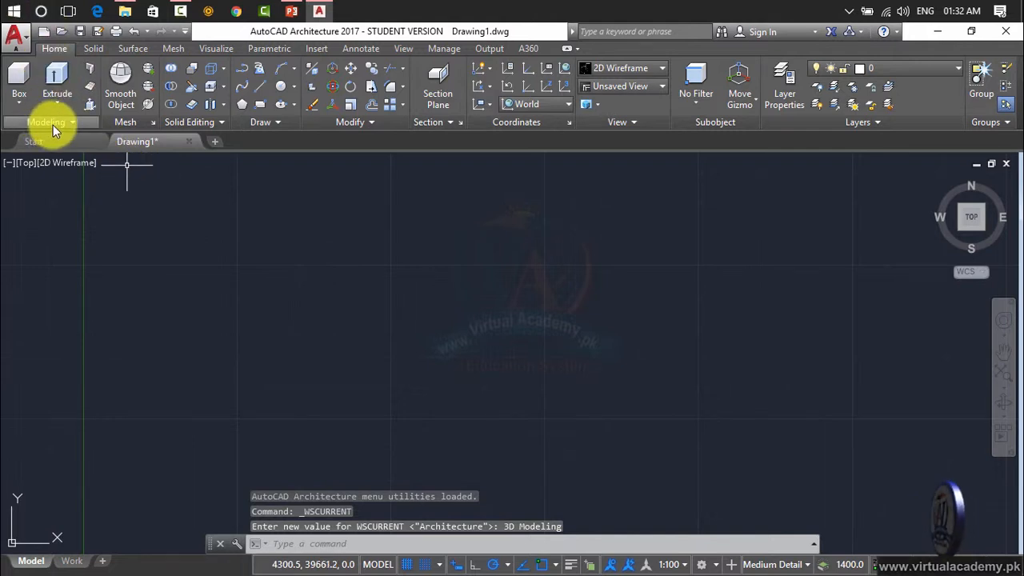
click(97, 48)
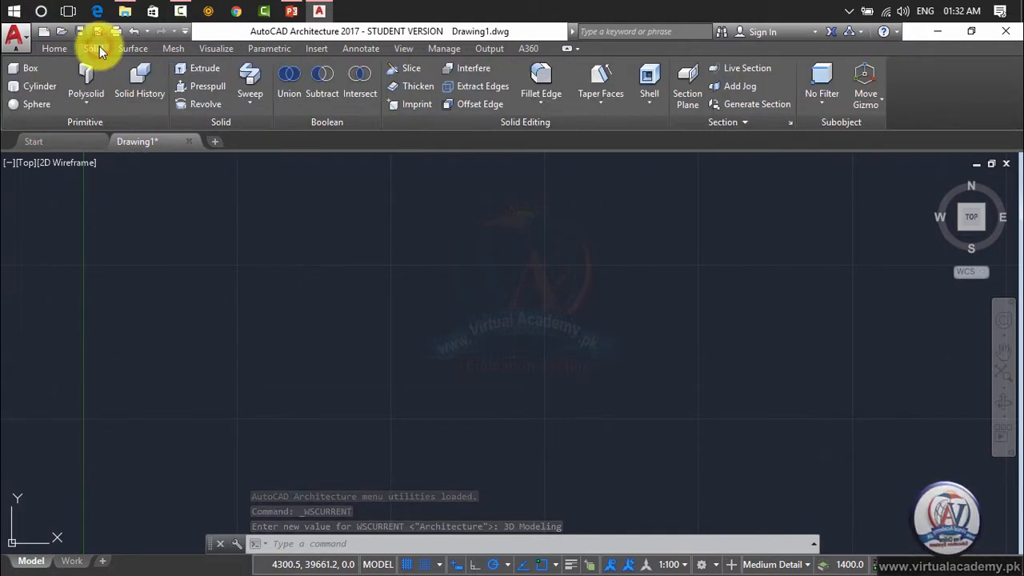
click(129, 49)
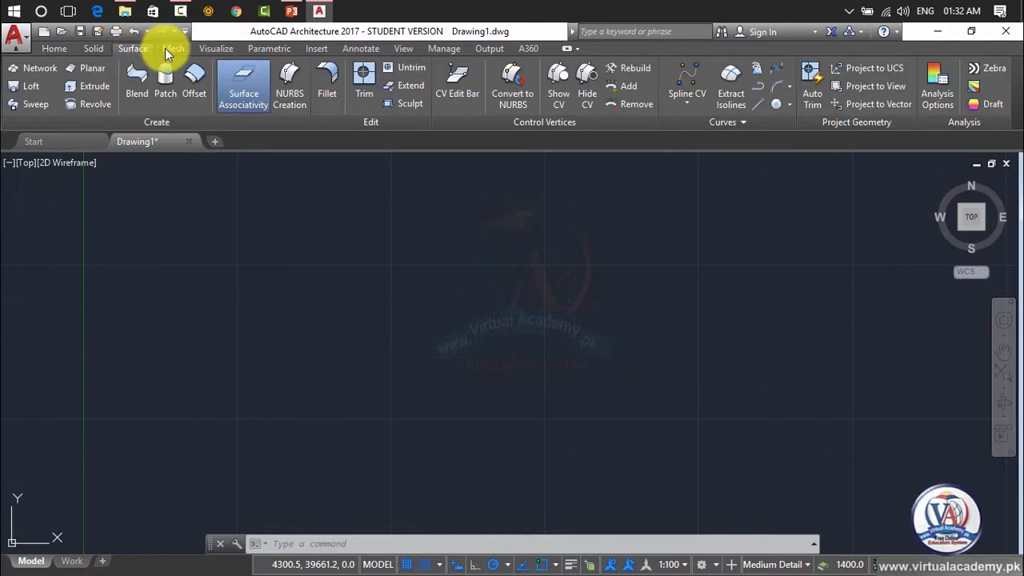
click(165, 47)
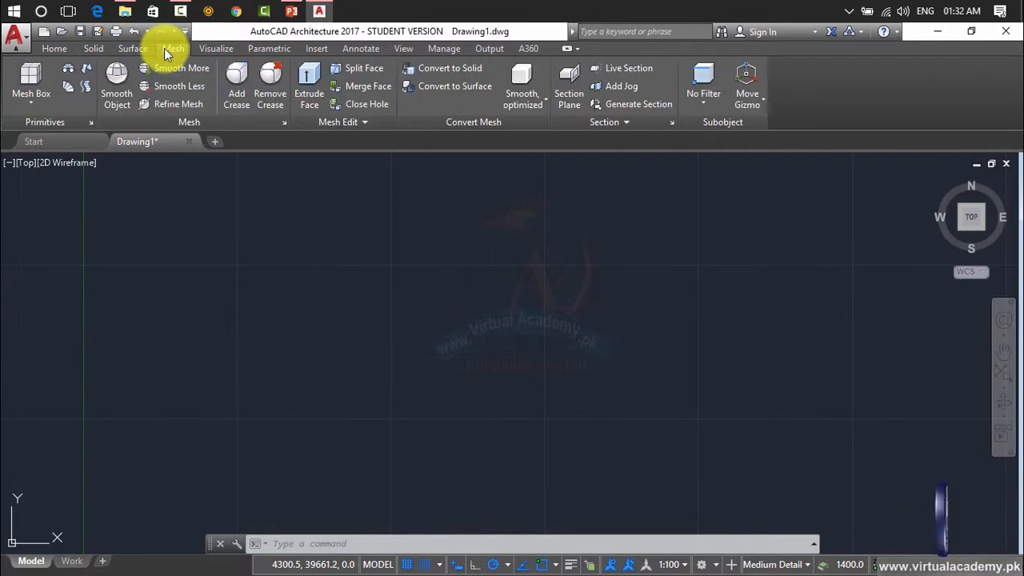
click(63, 50)
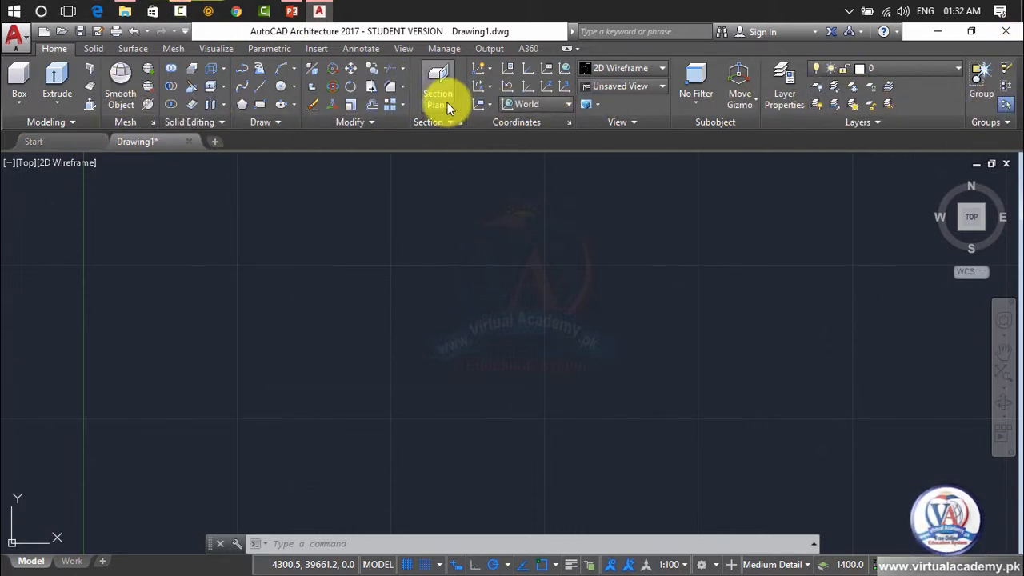
click(97, 44)
click(171, 47)
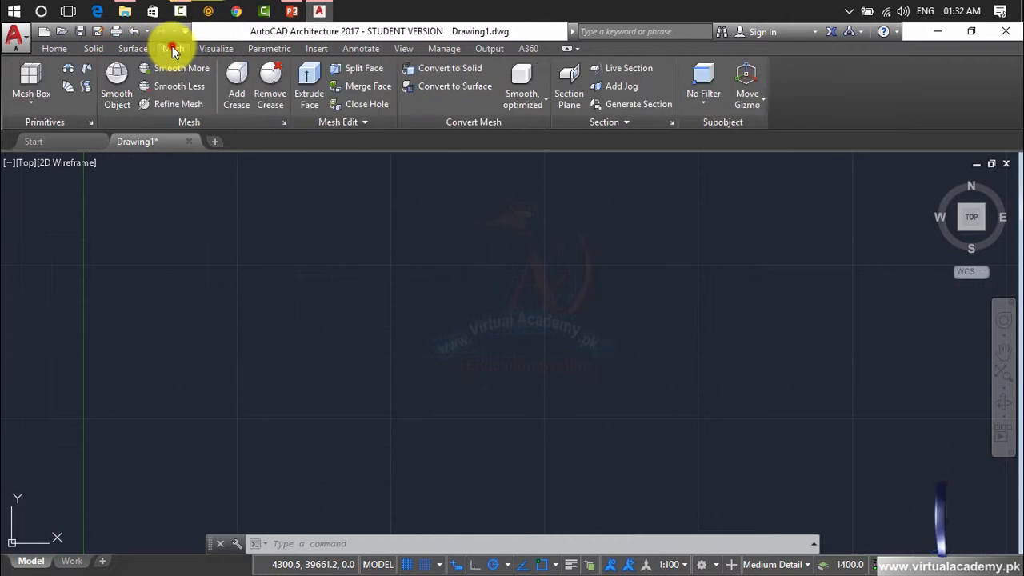